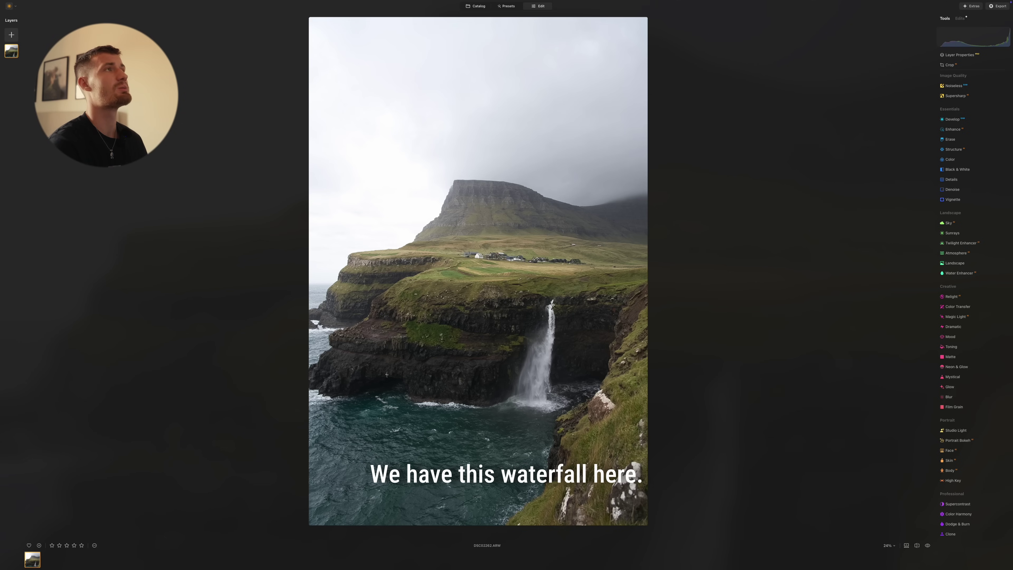
- Crop the waterfall photo to a 4:5 ratio, centring the frame on the waterfall, and apply it
left_click(949, 64)
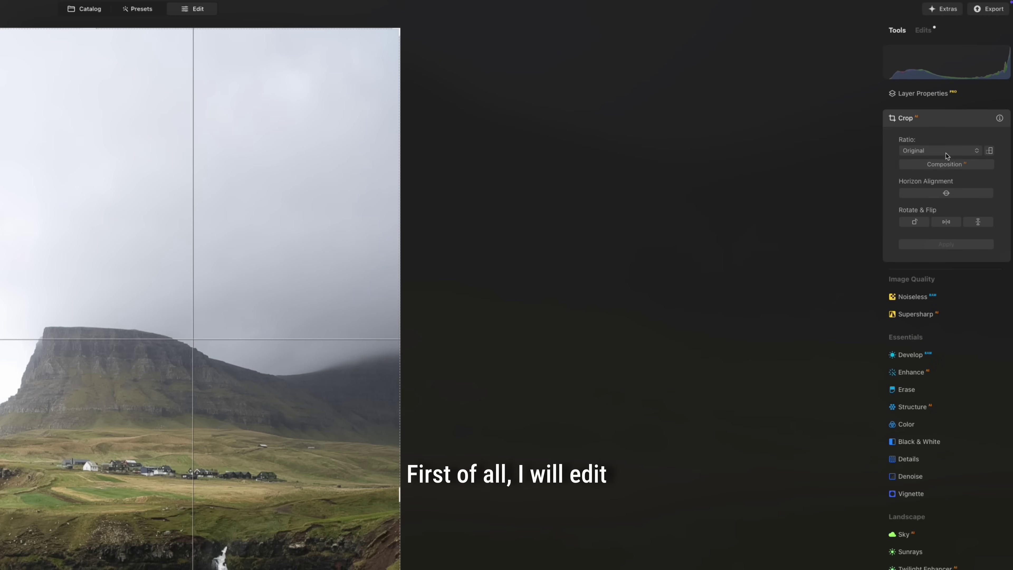
left_click(945, 152)
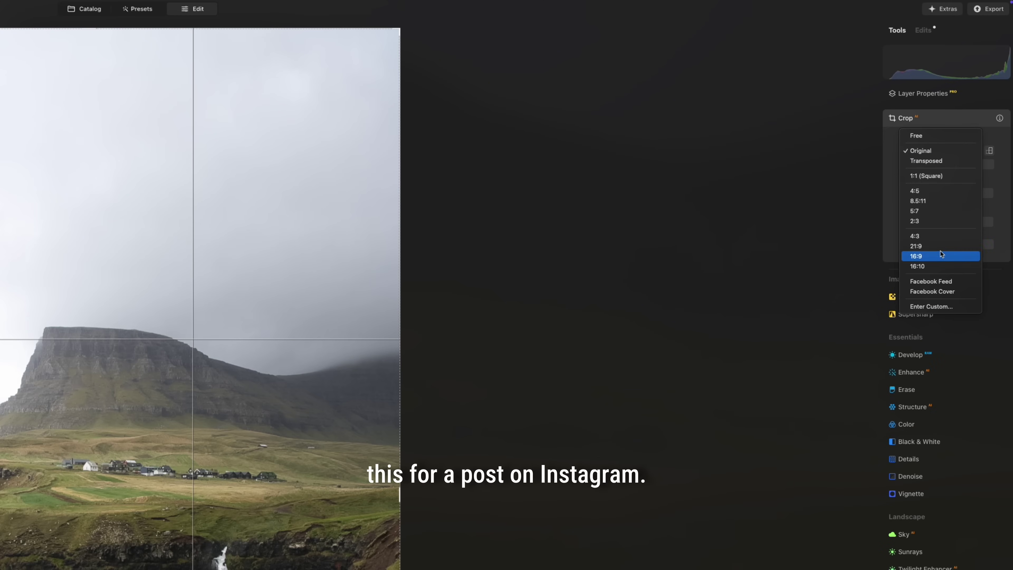
left_click(933, 191)
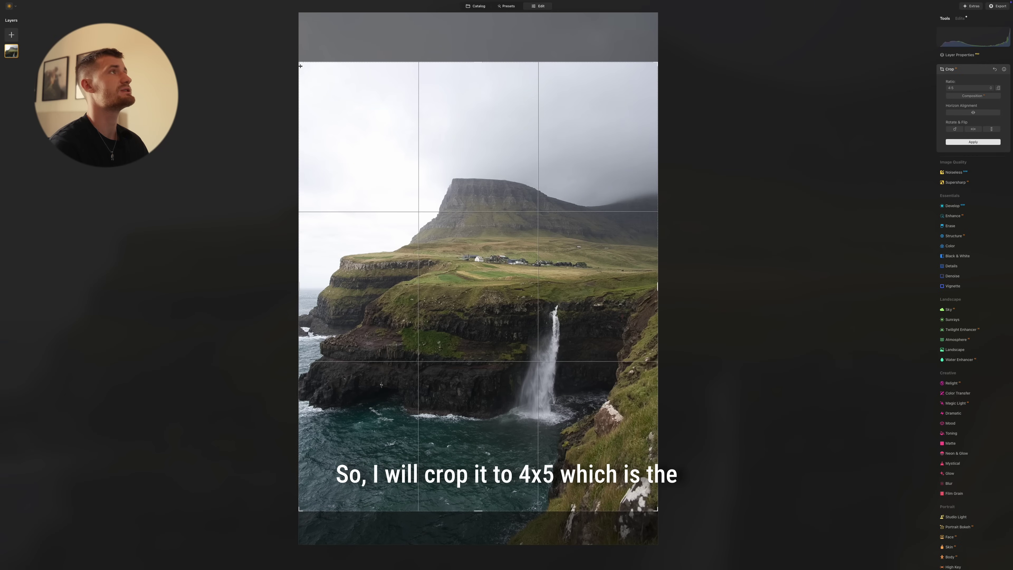
left_click_drag(300, 65, 313, 80)
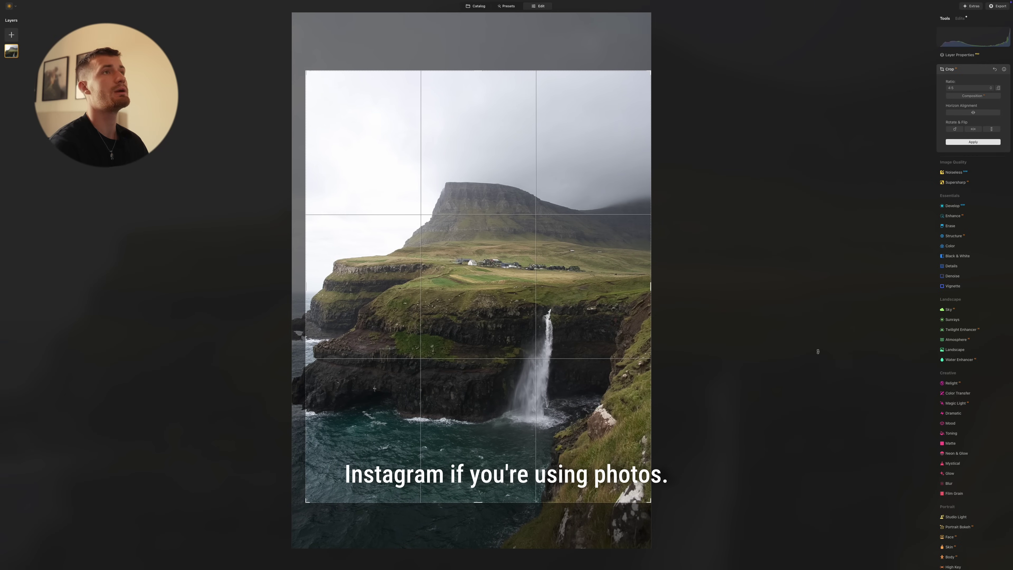
left_click(965, 142)
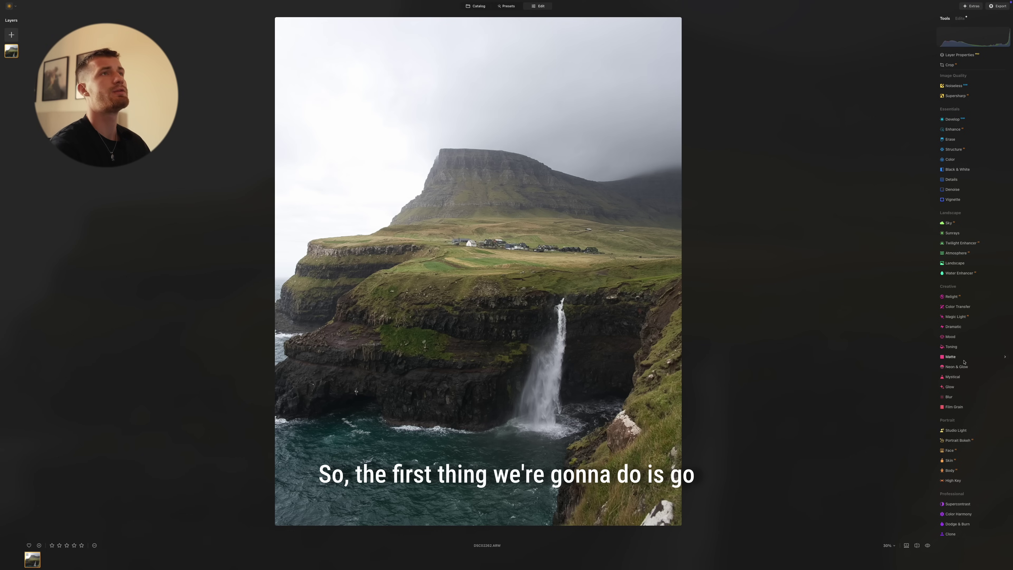
- Raise the Toning amount and its shadow saturation
left_click(953, 347)
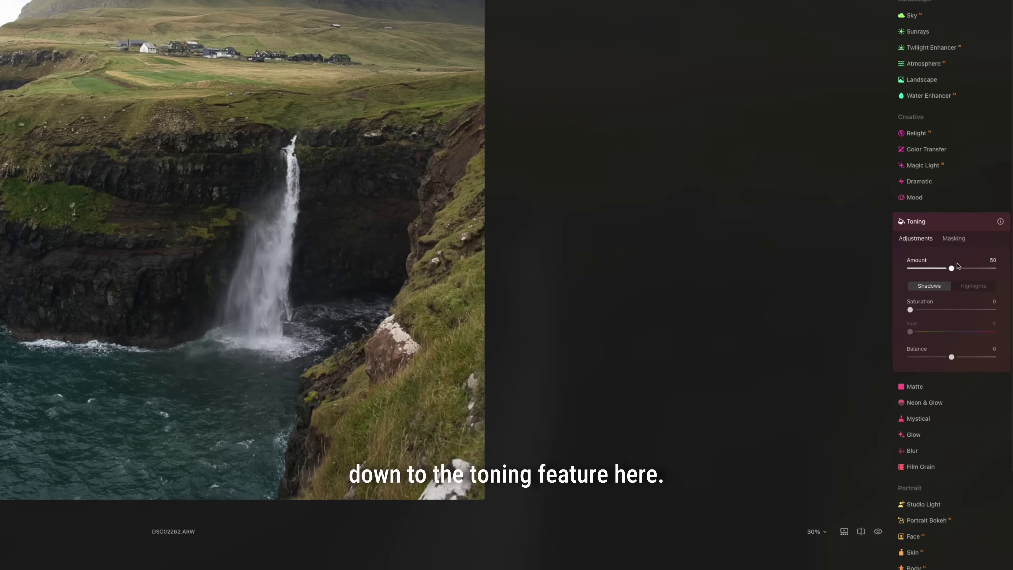
left_click_drag(946, 244, 965, 244)
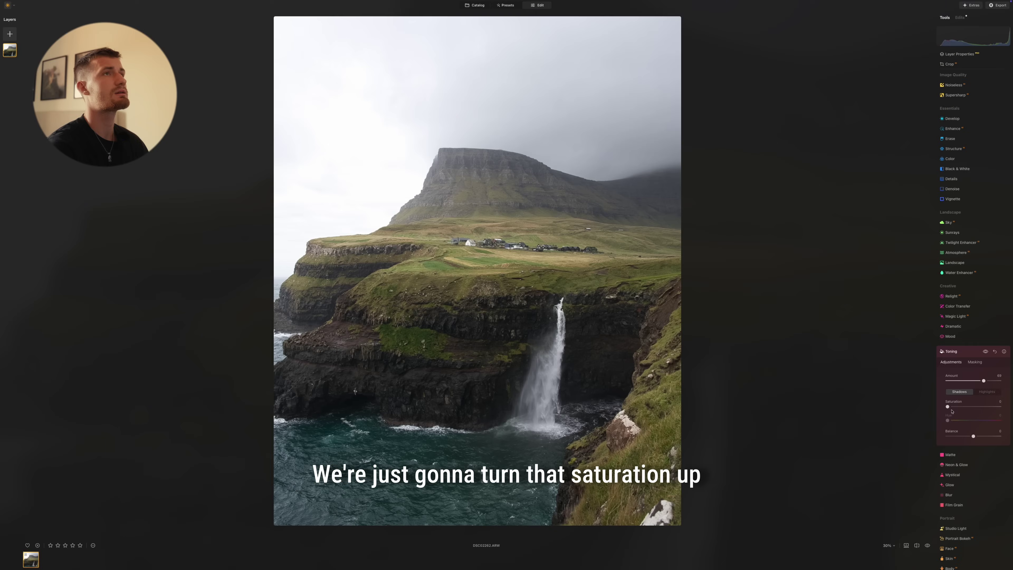
left_click_drag(901, 288, 910, 288)
left_click_drag(963, 408, 979, 421)
left_click(965, 351)
- Add a Soft Focus Glow at amount 32 with Warmth set to -9
left_click(961, 393)
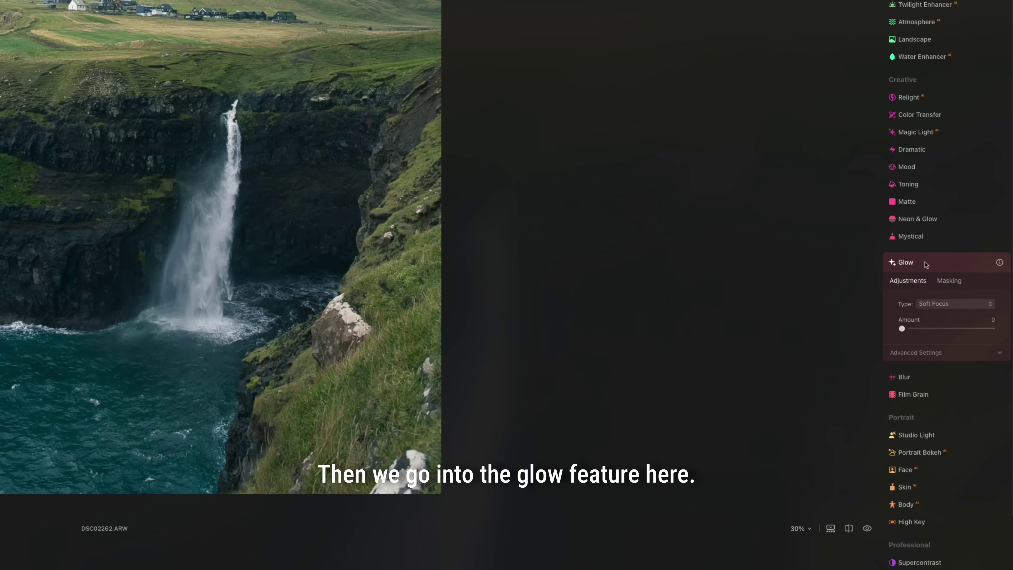
left_click_drag(902, 329, 926, 328)
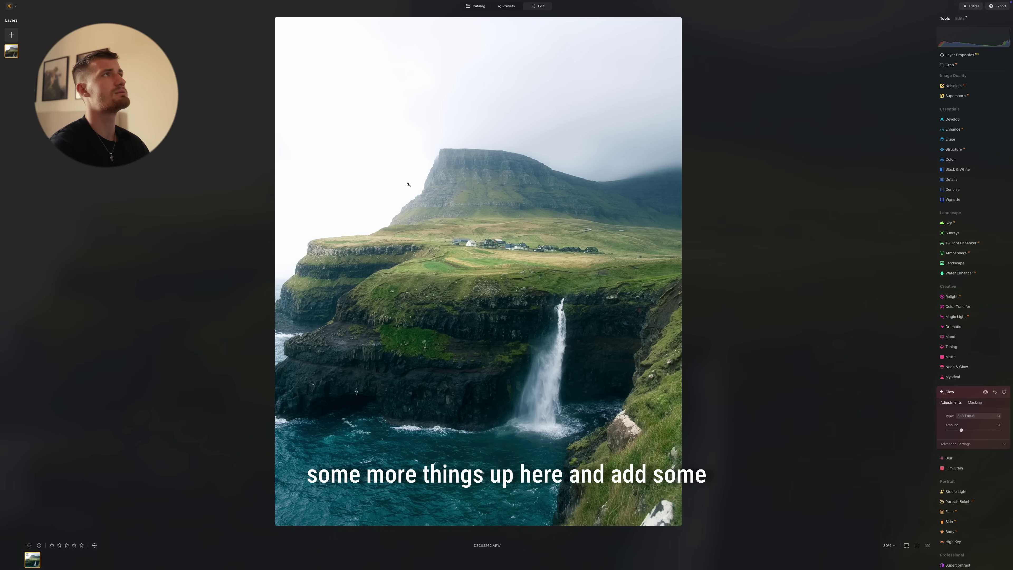
left_click_drag(961, 430, 964, 430)
left_click(965, 443)
left_click_drag(974, 502, 971, 502)
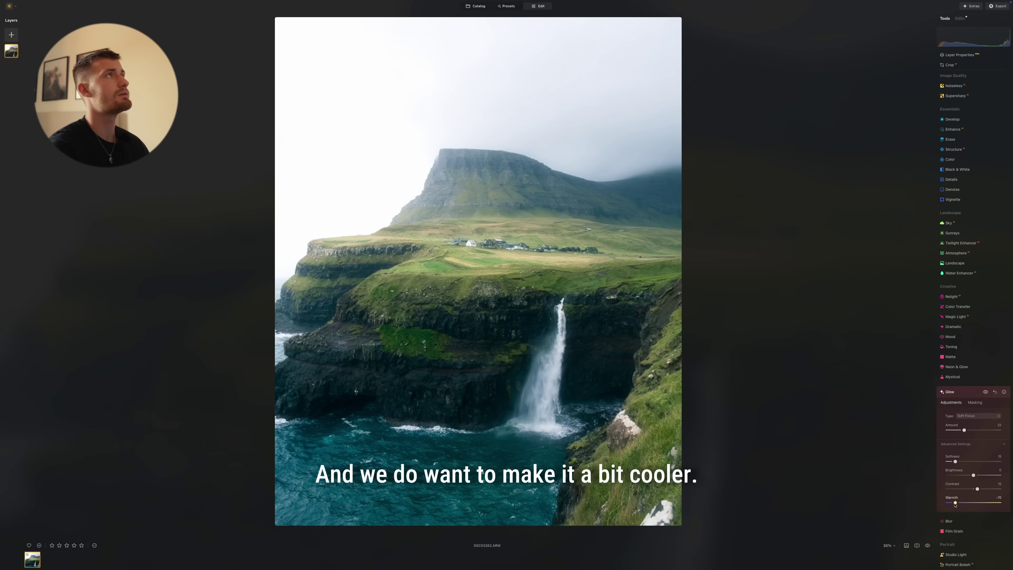
- Add Color Harmony colour contrast at an amount of 37
left_click(951, 391)
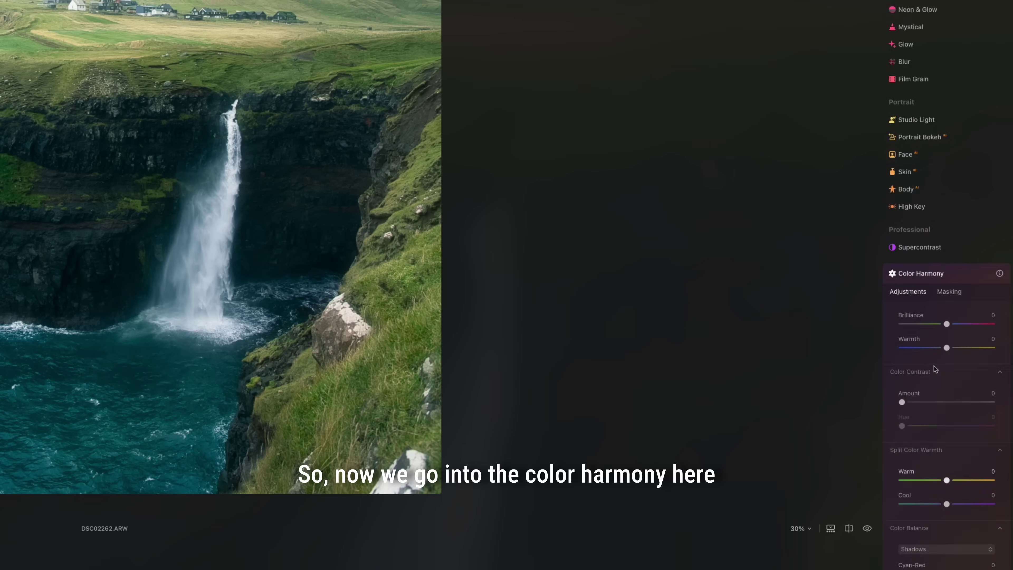
left_click(953, 512)
left_click_drag(901, 334, 904, 334)
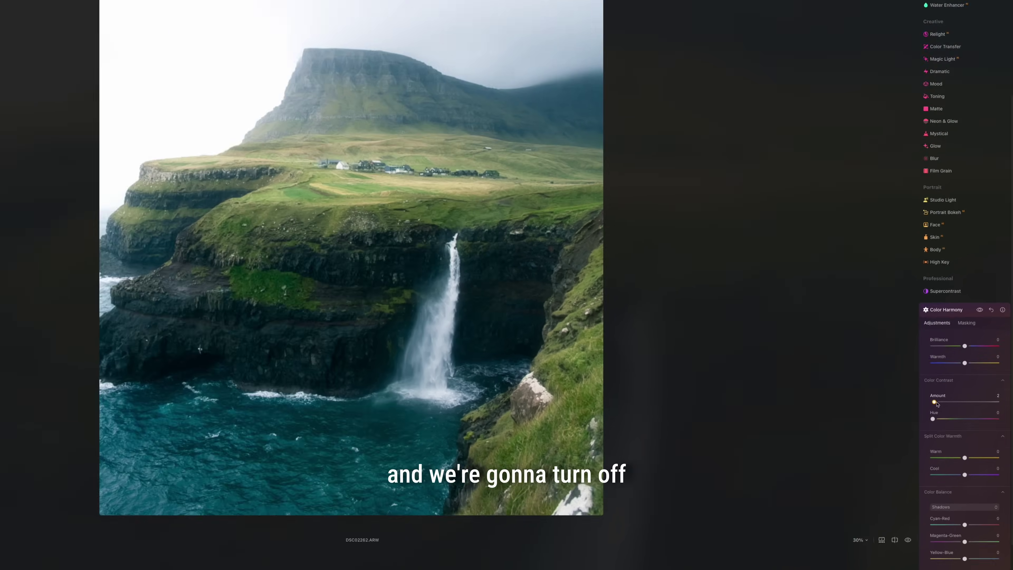
left_click_drag(935, 404, 960, 403)
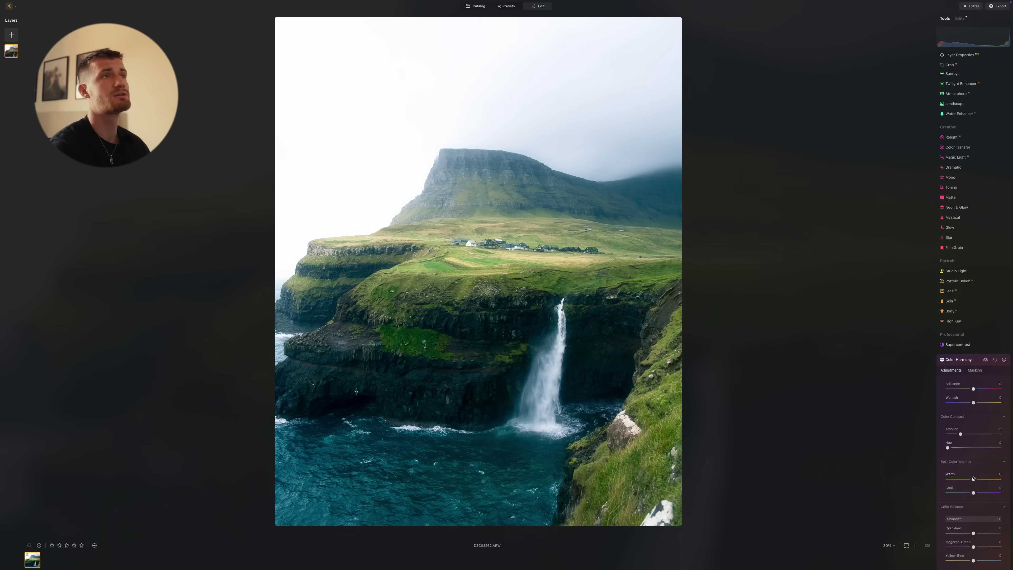
- Set Split Color Warmth to Warm 17 and Cool -32, and nudge the shadows slightly toward cyan
left_click_drag(974, 479, 980, 481)
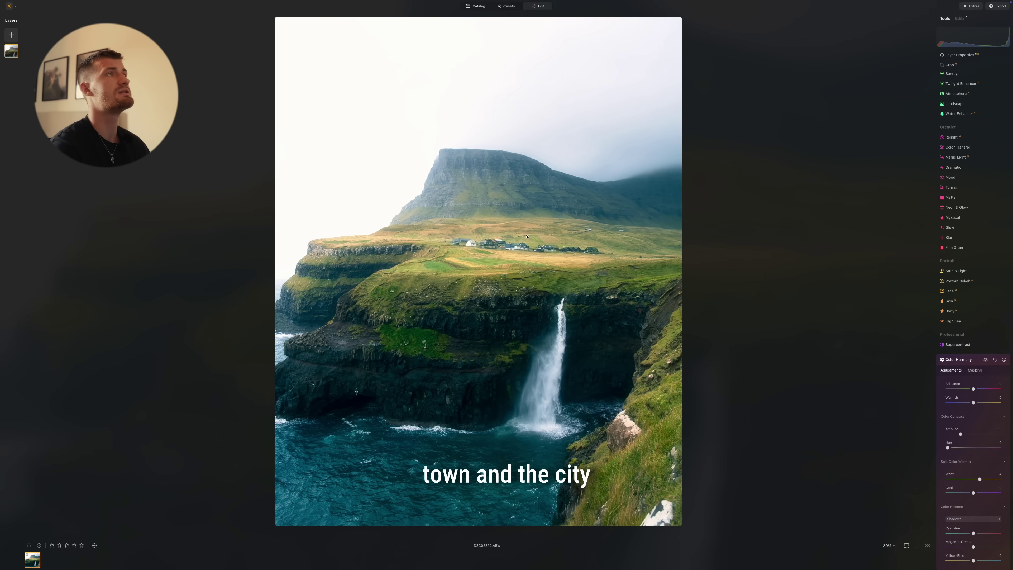
left_click_drag(979, 479, 965, 495)
scroll(973, 505, "down", 2)
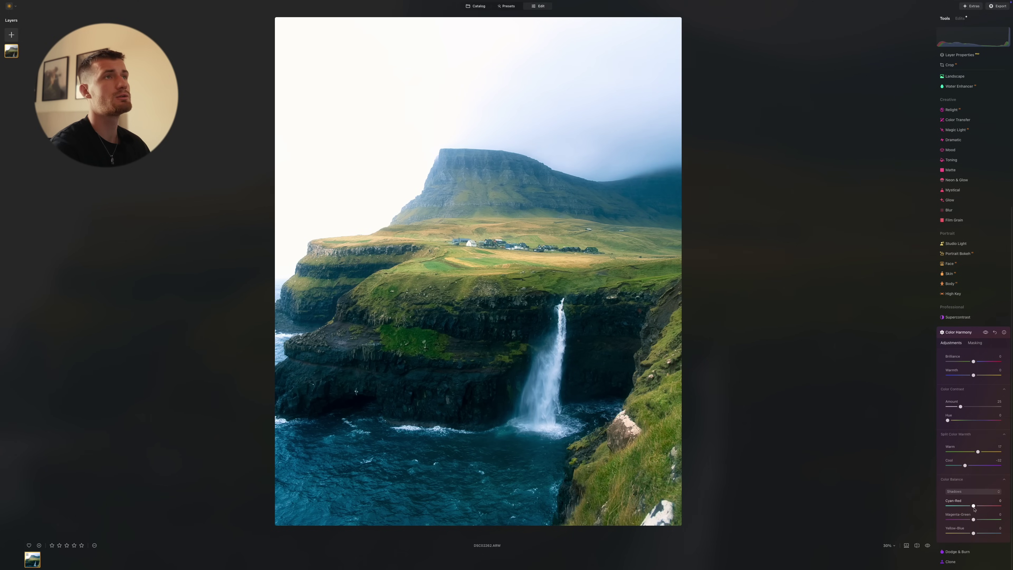
left_click_drag(966, 507, 967, 507)
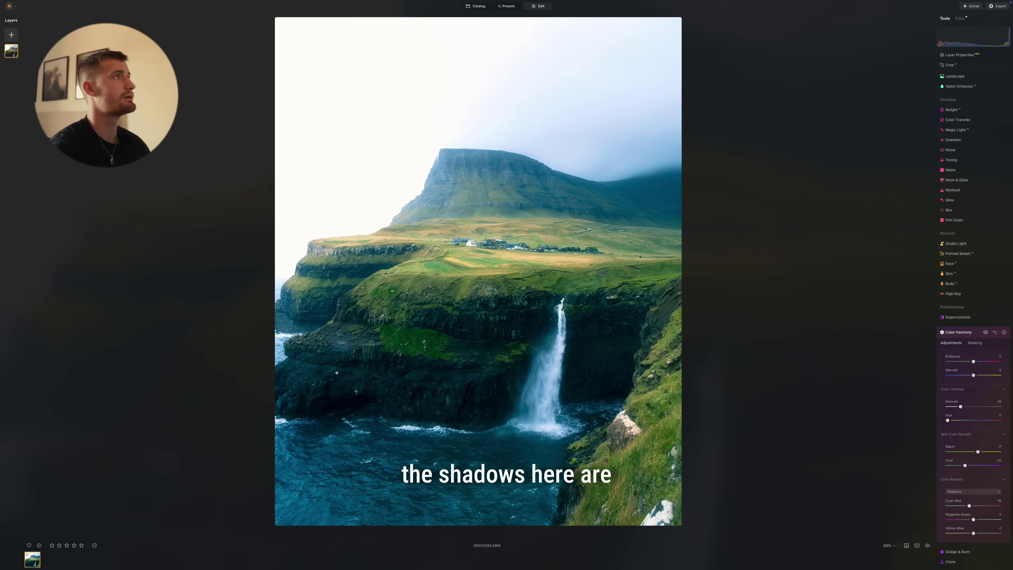
left_click_drag(969, 506, 973, 535)
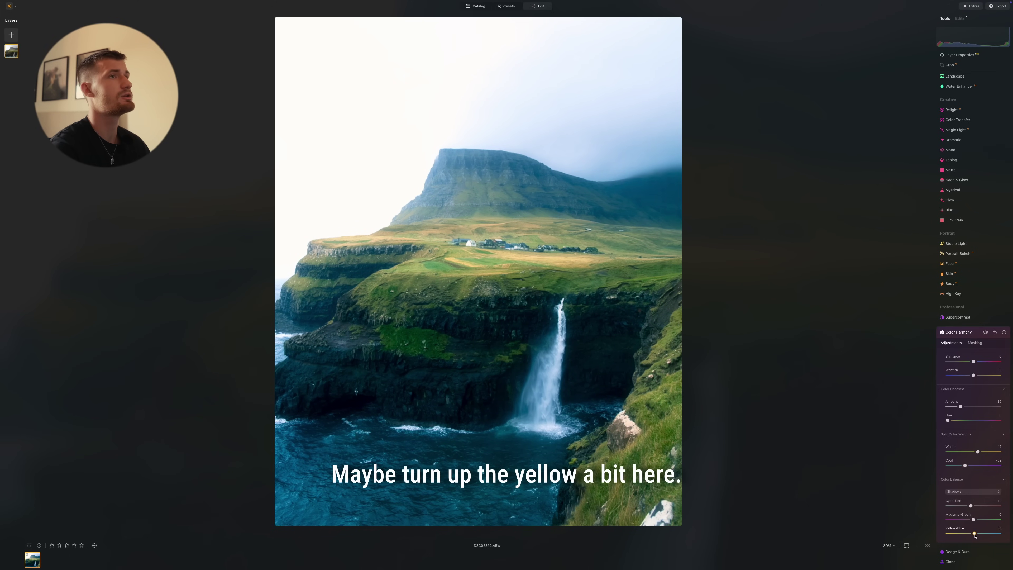
- In Develop, auto-adjust, then set Highlights to -22 and Saturation to -33
left_click(973, 332)
left_click(967, 119)
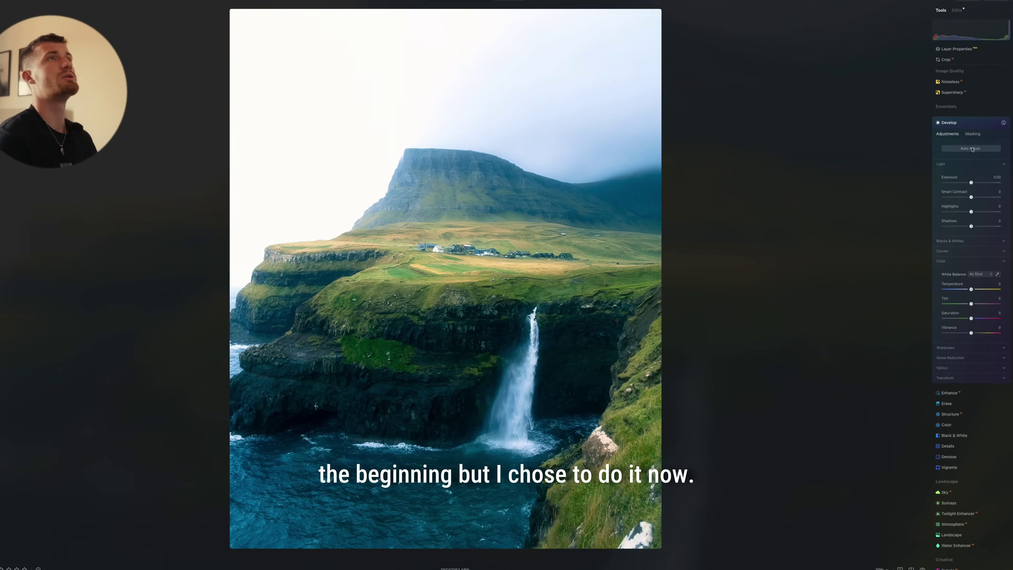
left_click(972, 148)
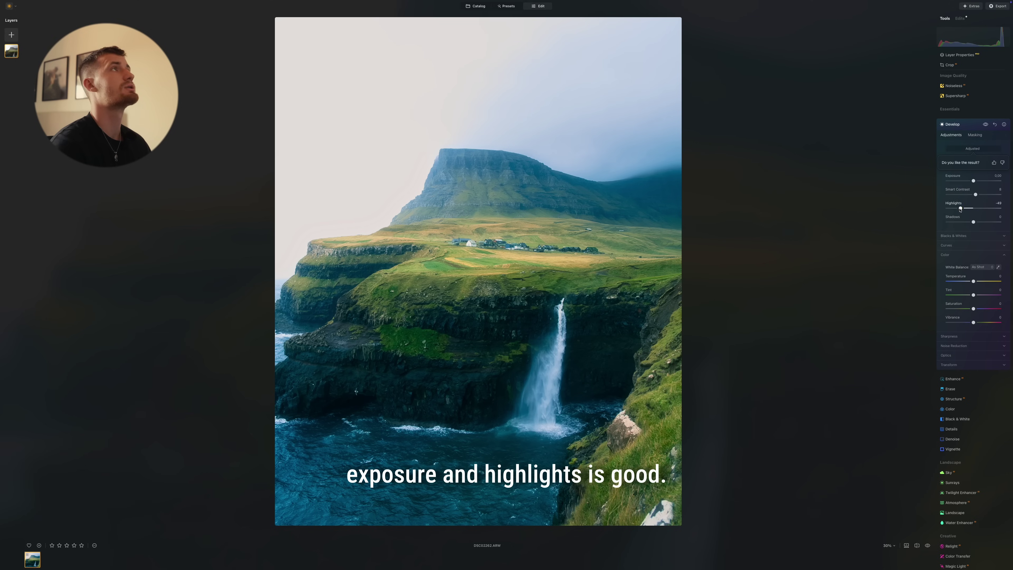
mouse_move(961, 209)
left_mouse_down()
mouse_move(980, 224)
mouse_move(973, 194)
left_mouse_up()
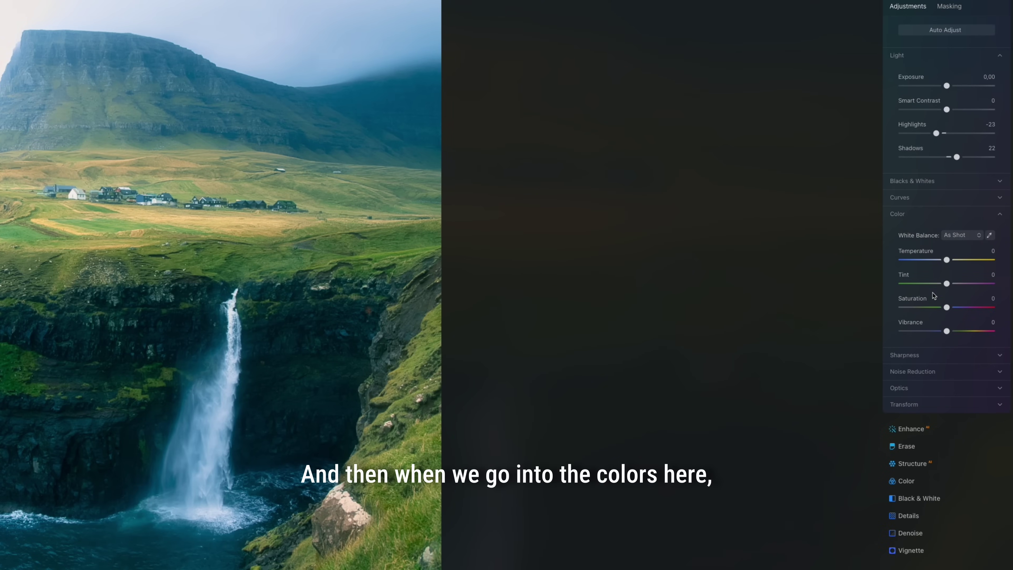
left_click_drag(946, 307, 975, 323)
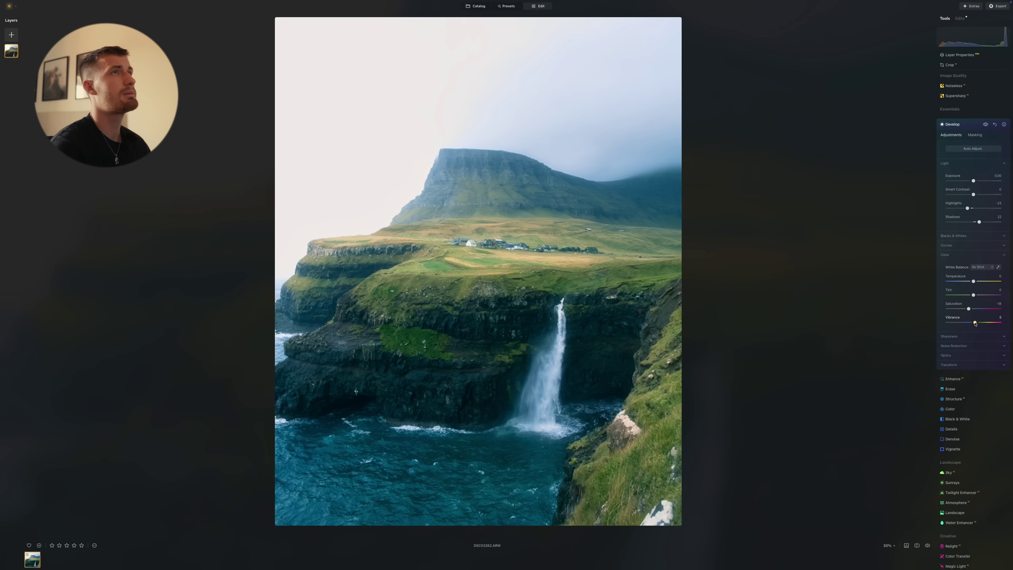
left_click(968, 254)
scroll(970, 302, "down", 2)
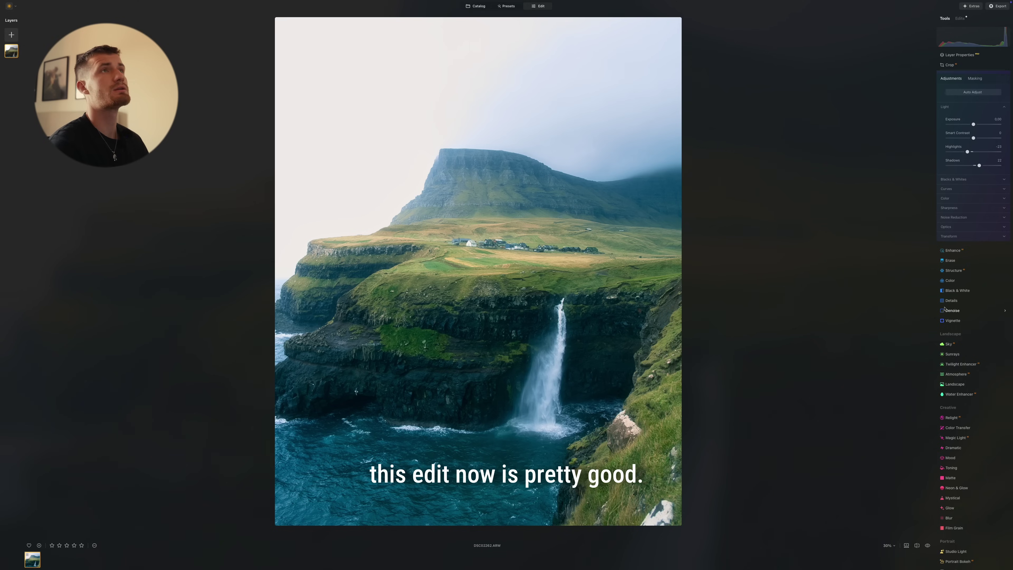
- Add a vignette with Amount -77 and Size 59
left_click(953, 321)
left_click_drag(986, 200, 962, 203)
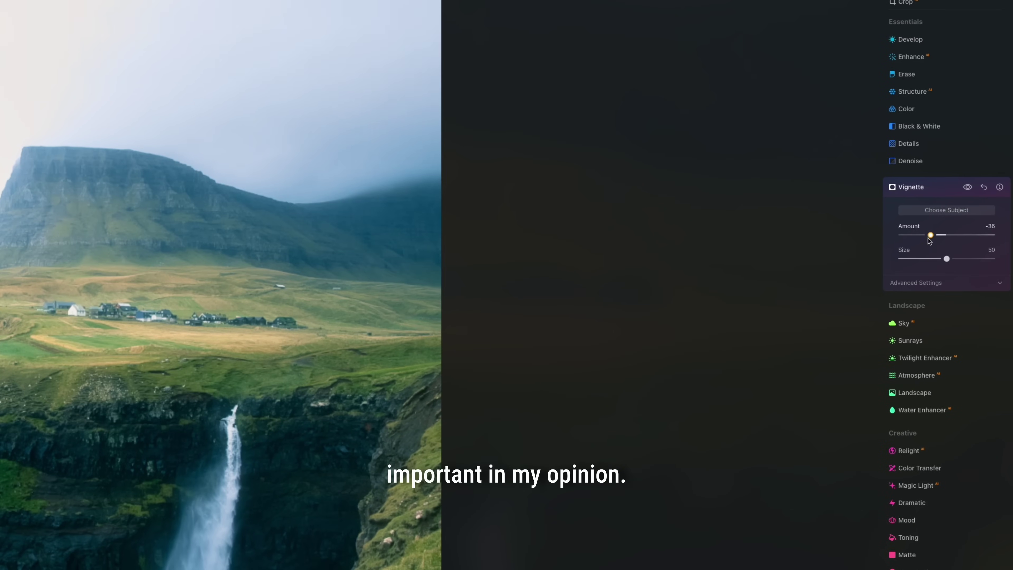
left_click_drag(926, 236, 909, 235)
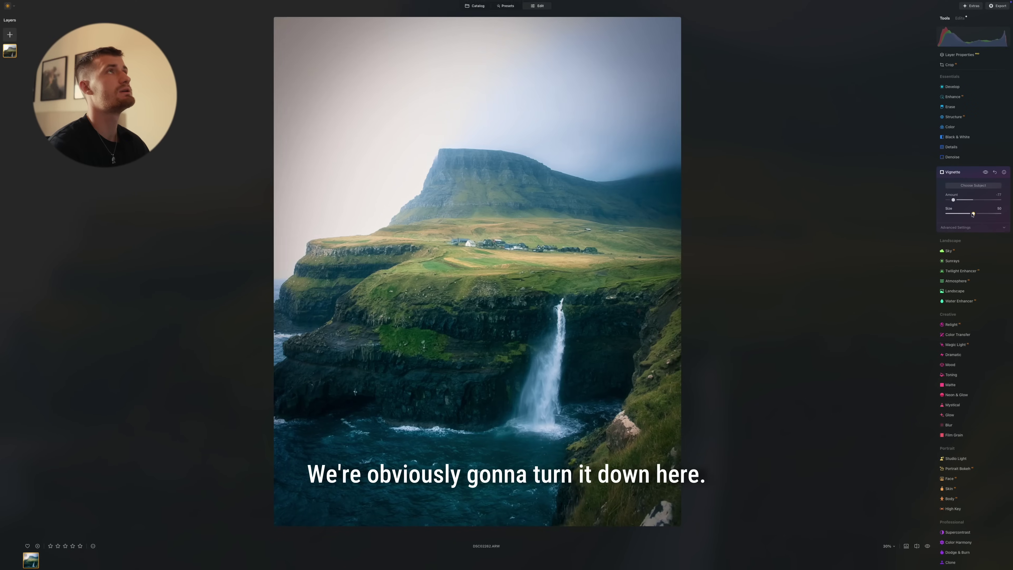
left_click_drag(973, 214, 978, 213)
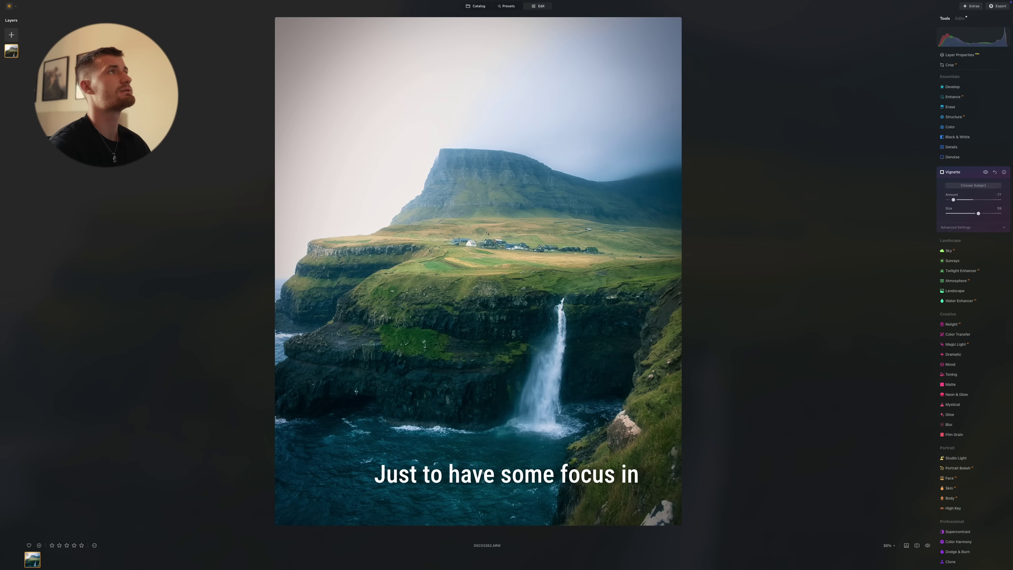
left_click(953, 172)
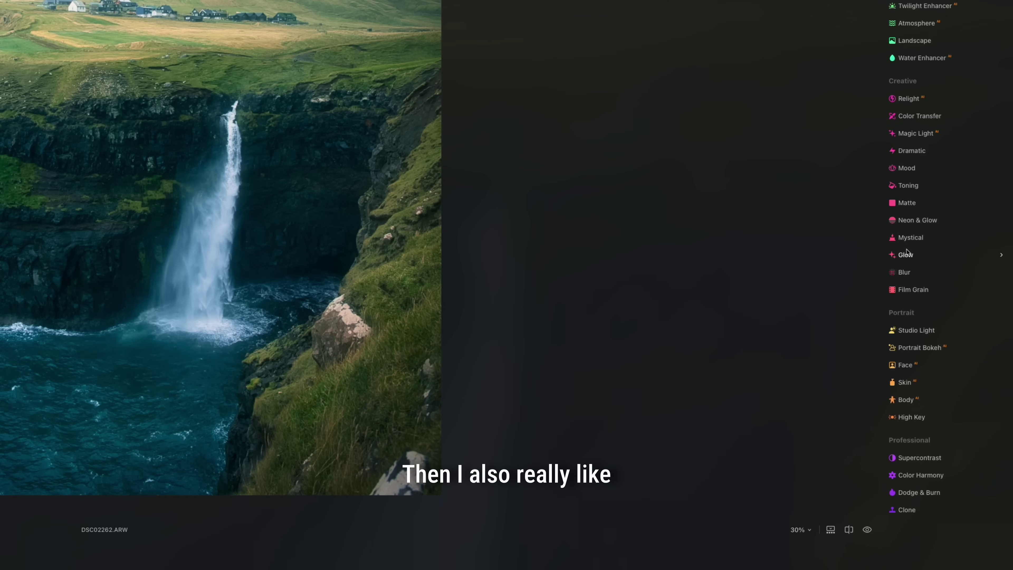
- Add Film Grain at amount 18
left_click(949, 369)
left_click_drag(901, 349, 916, 350)
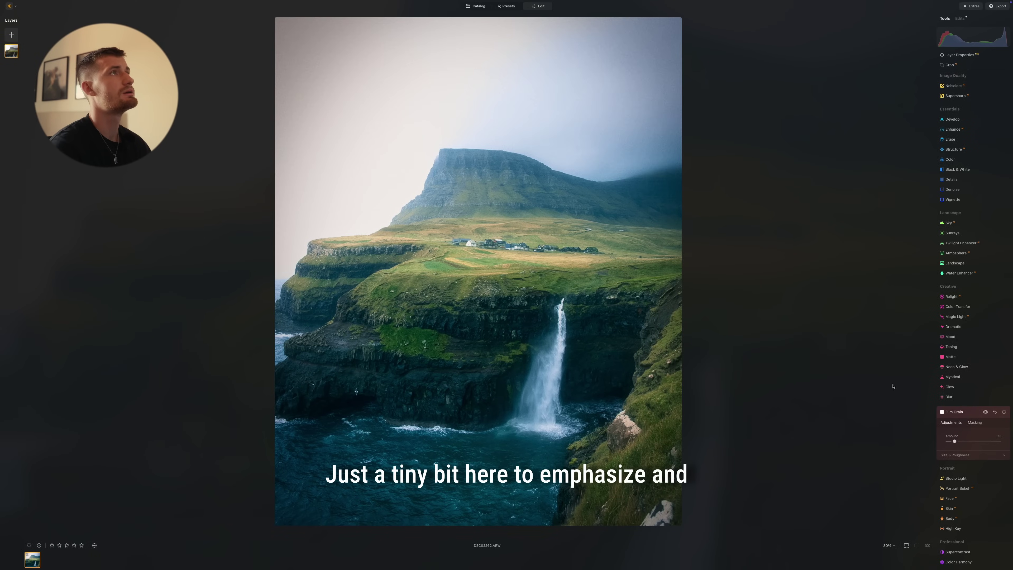
left_click_drag(954, 441, 957, 441)
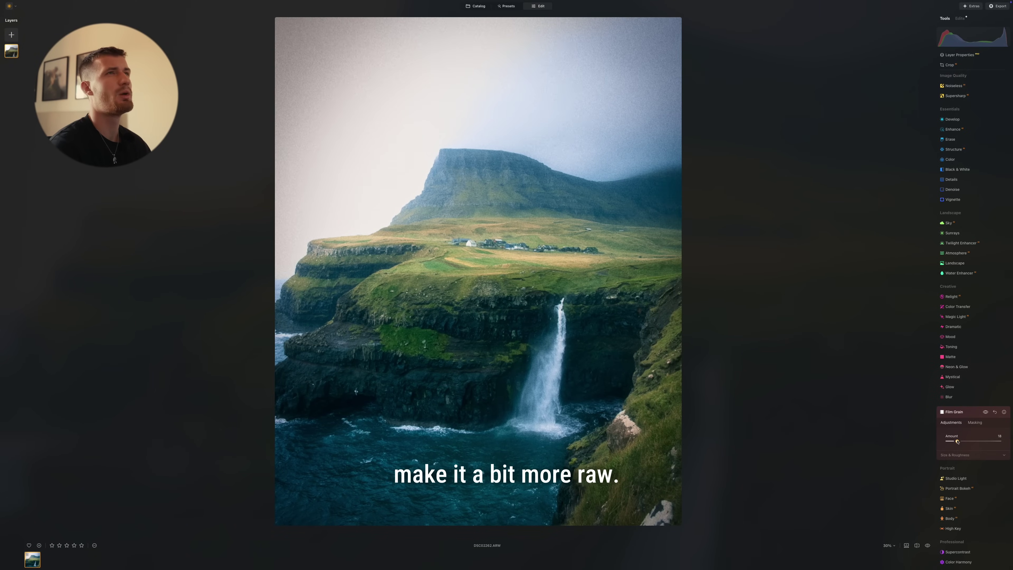
left_click(954, 412)
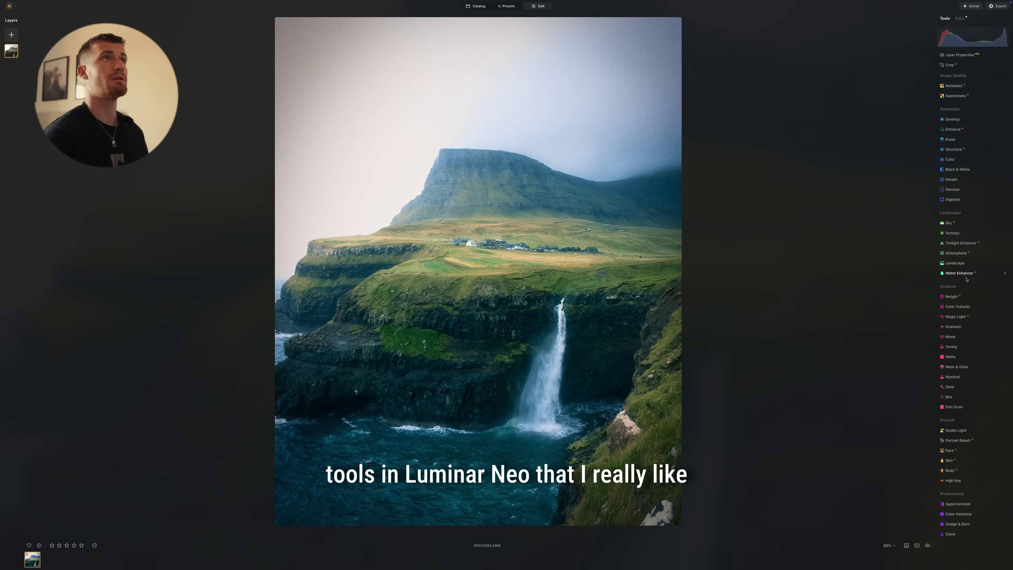
- Add Atmosphere fog with Amount 8 and Depth 3
left_click(957, 253)
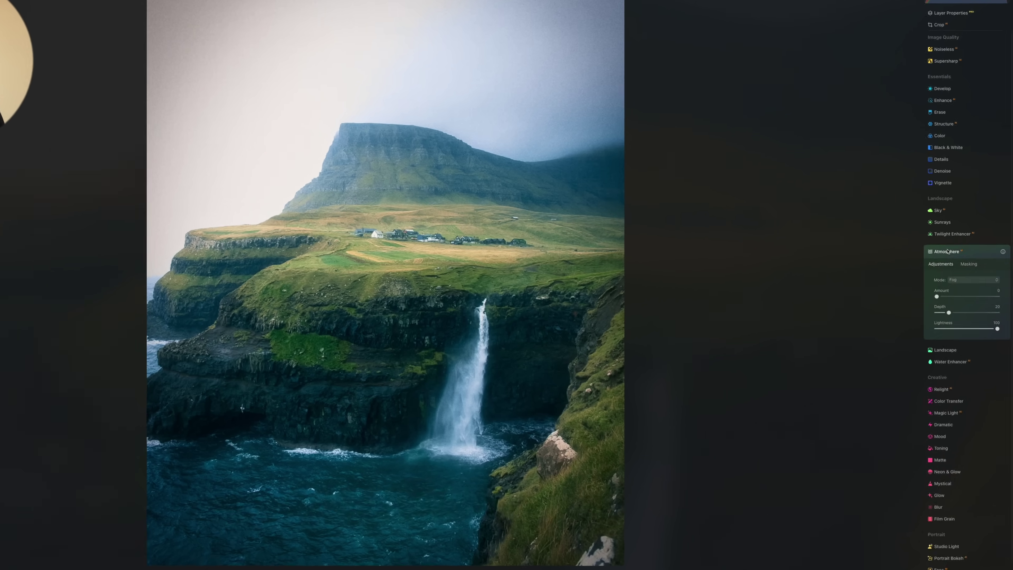
left_click_drag(936, 296, 960, 296)
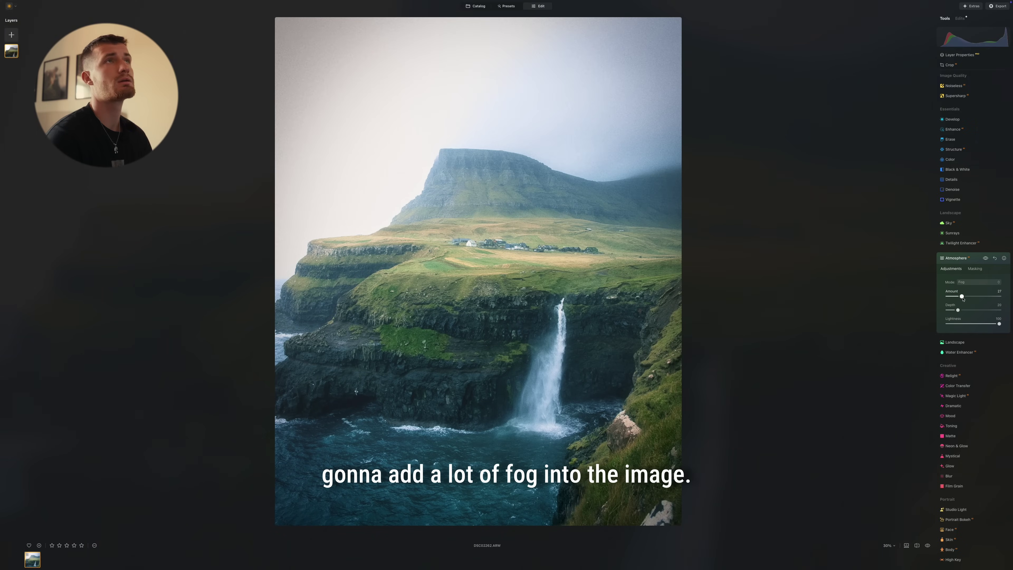
mouse_move(963, 298)
left_mouse_down()
mouse_move(975, 297)
mouse_move(950, 297)
left_mouse_up()
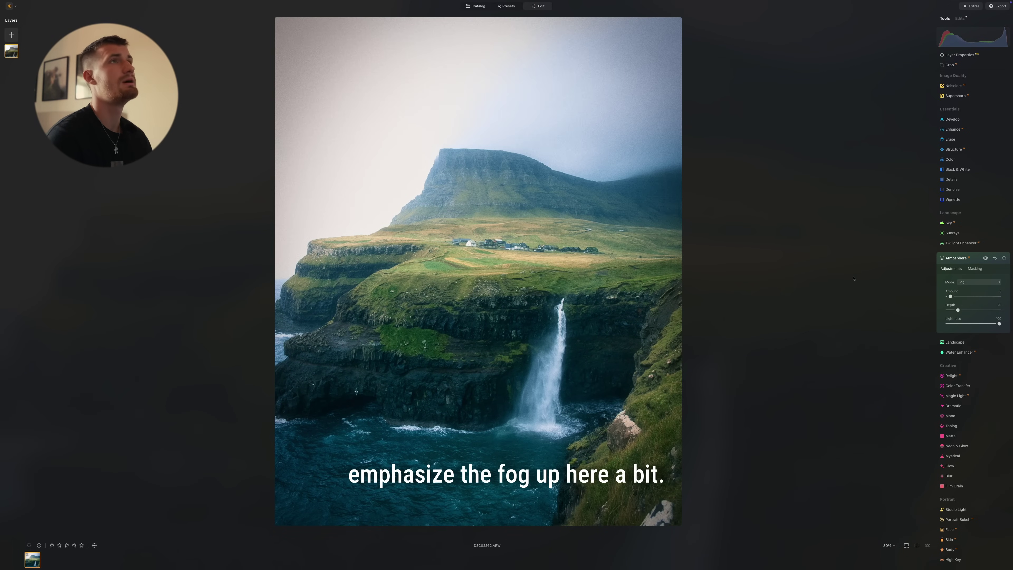
mouse_move(957, 310)
left_mouse_down()
mouse_move(976, 310)
mouse_move(938, 311)
left_mouse_up()
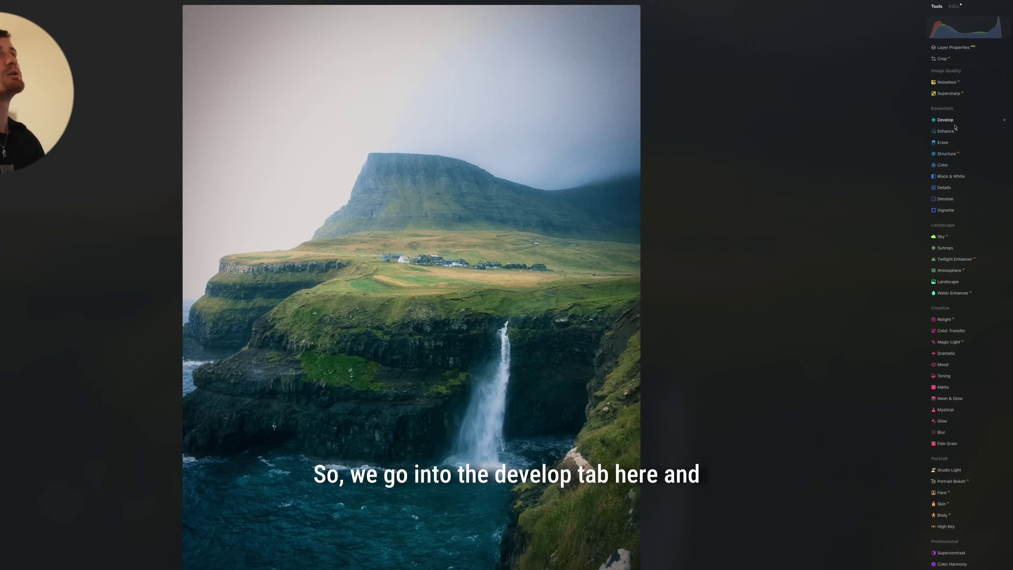
- Lower Develop Exposure to about -1 under a linear gradient mask covering the sea and cliff base
left_click(952, 119)
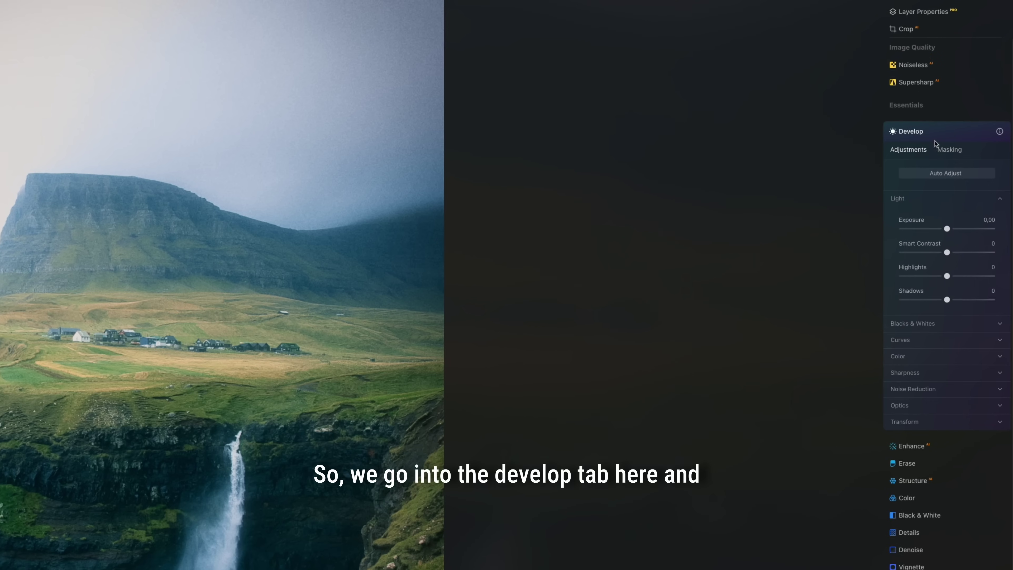
left_click(952, 150)
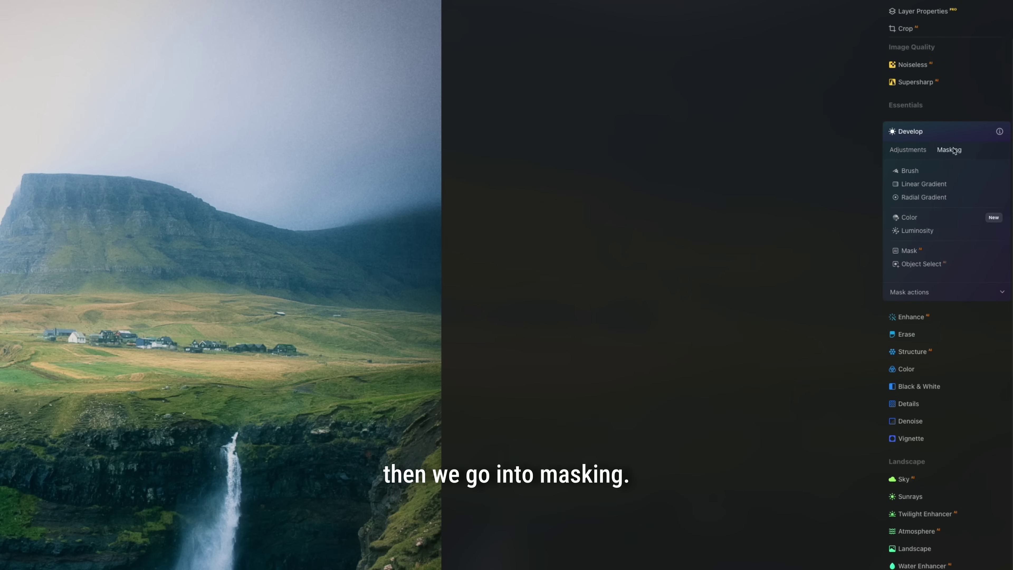
left_click(924, 183)
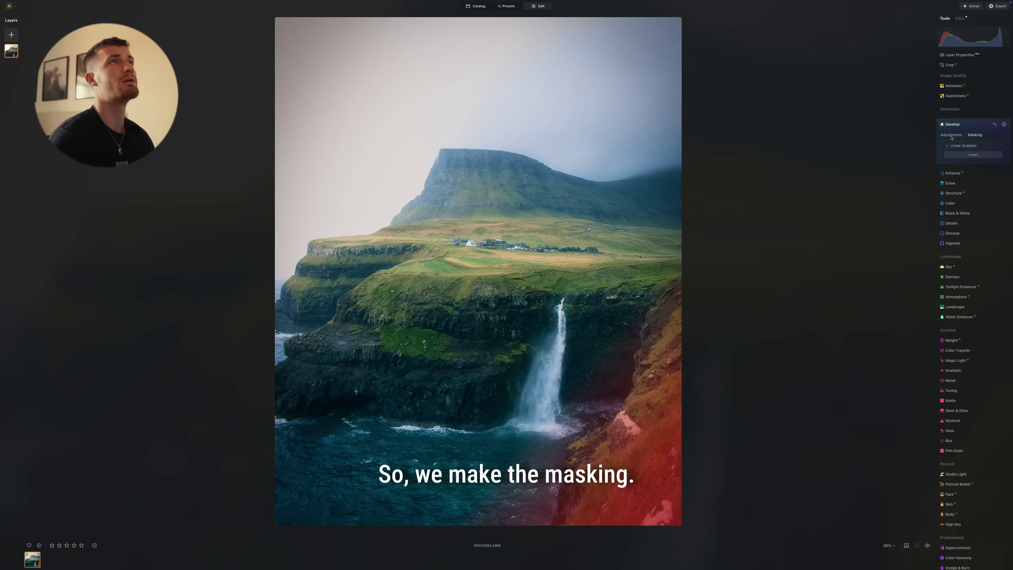
left_click(951, 135)
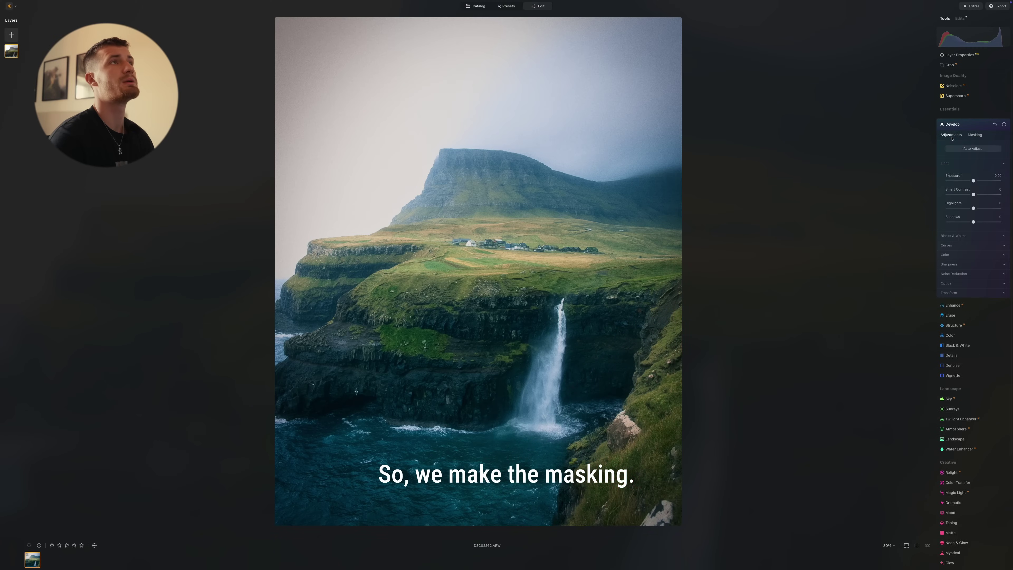
left_click_drag(973, 181, 969, 182)
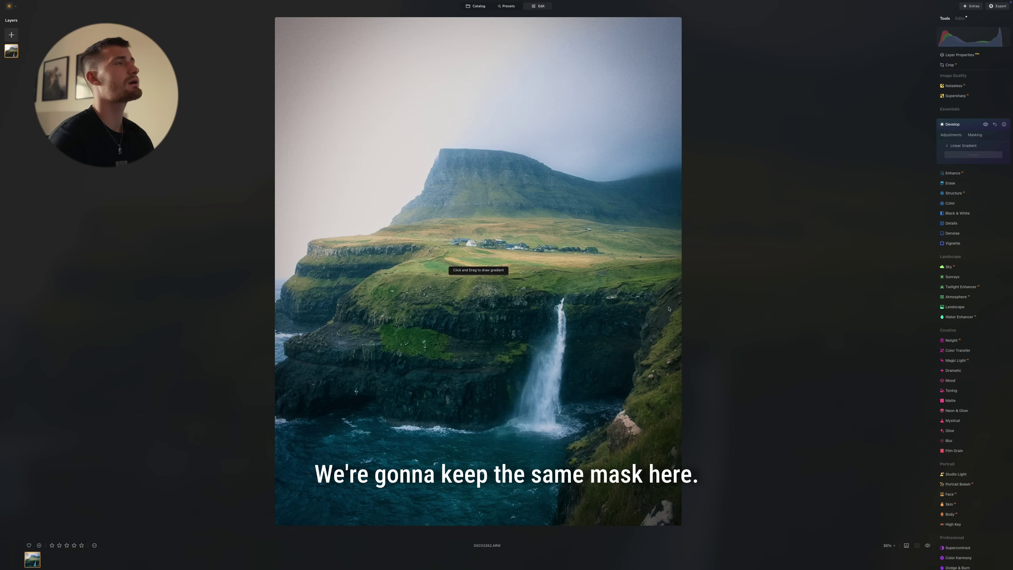
mouse_move(356, 392)
left_mouse_down()
mouse_move(383, 419)
mouse_move(419, 395)
left_mouse_up()
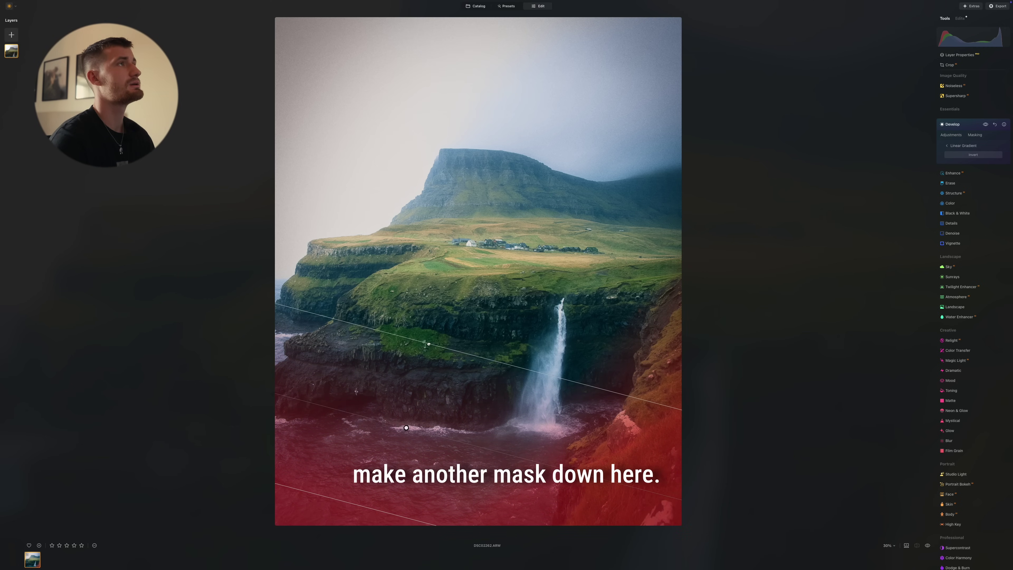
left_click(985, 125)
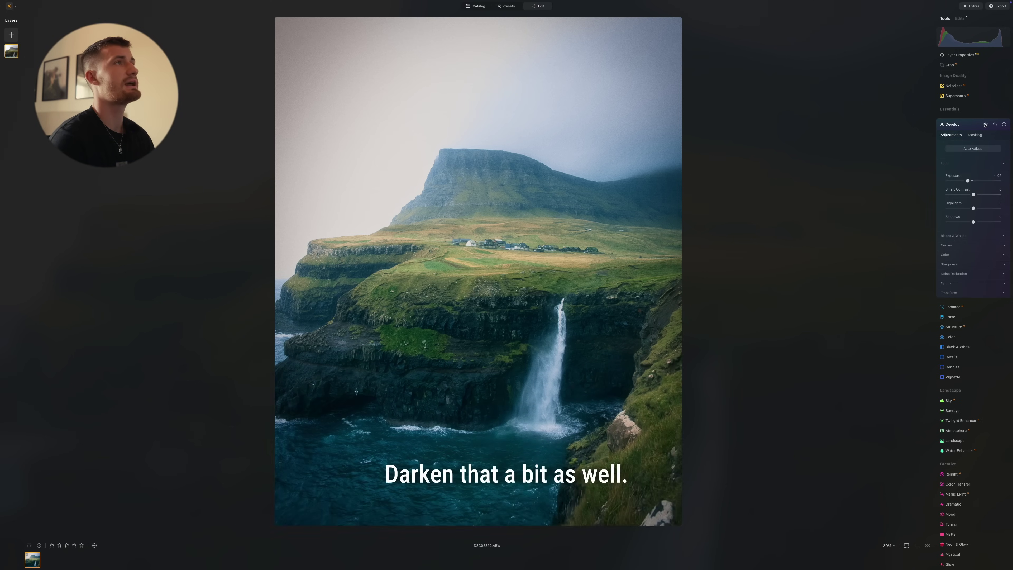
left_click(985, 125)
left_click(985, 125)
left_click(985, 124)
left_click(973, 125)
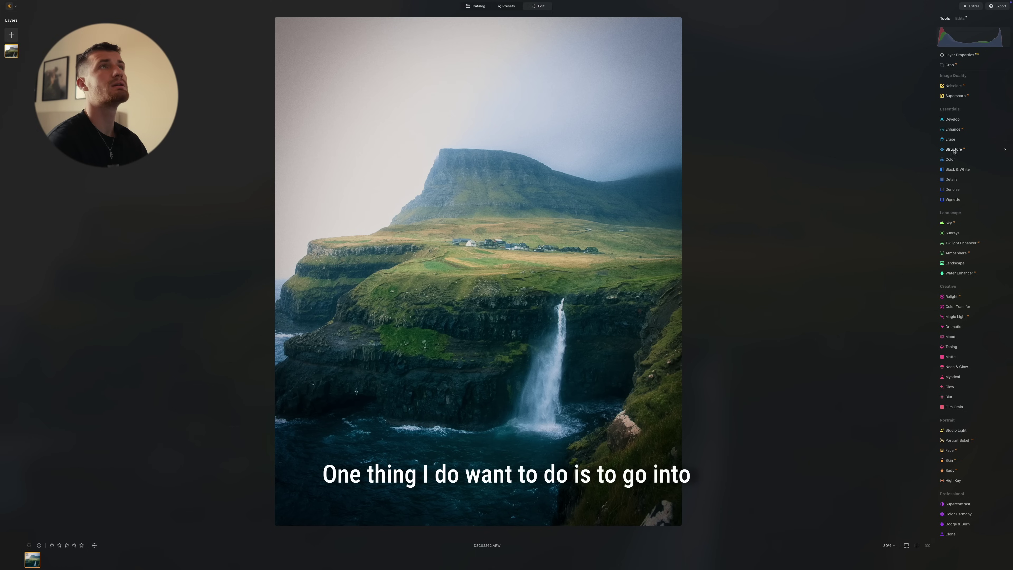
- Raise Remove Color Cast in the Color tool from 0 to 68
left_click(950, 159)
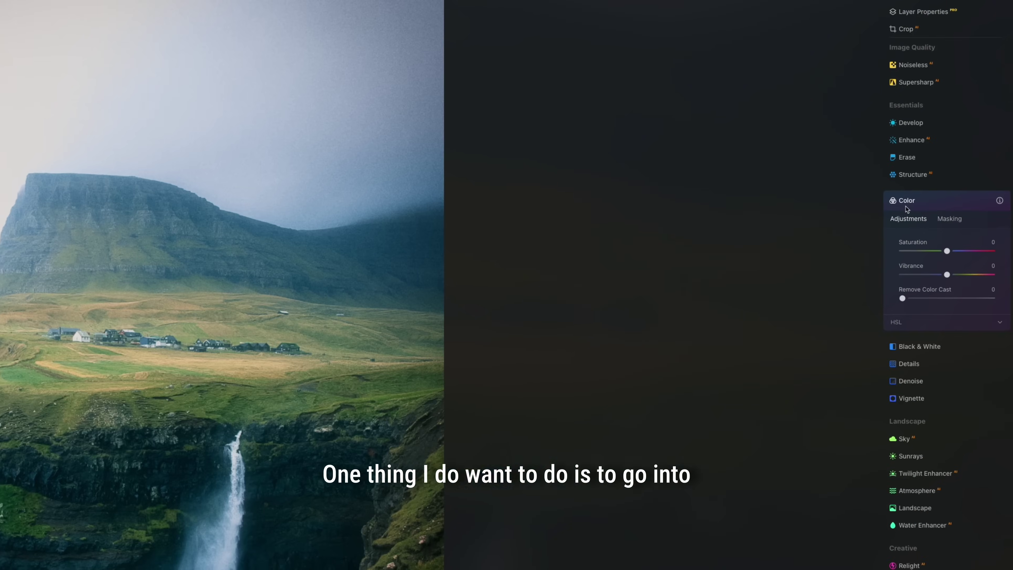
left_click_drag(900, 305, 922, 304)
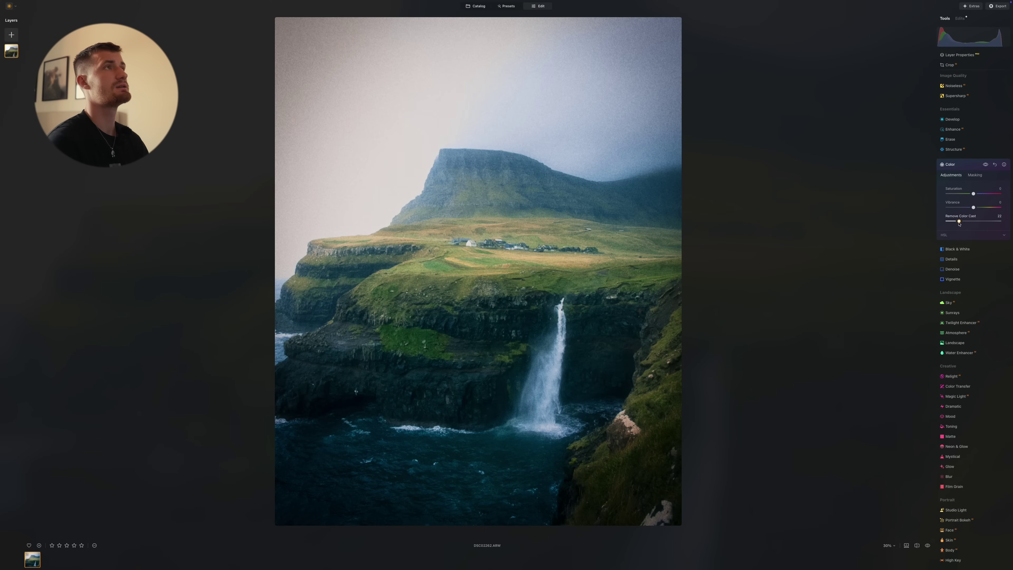
left_click_drag(960, 224, 981, 224)
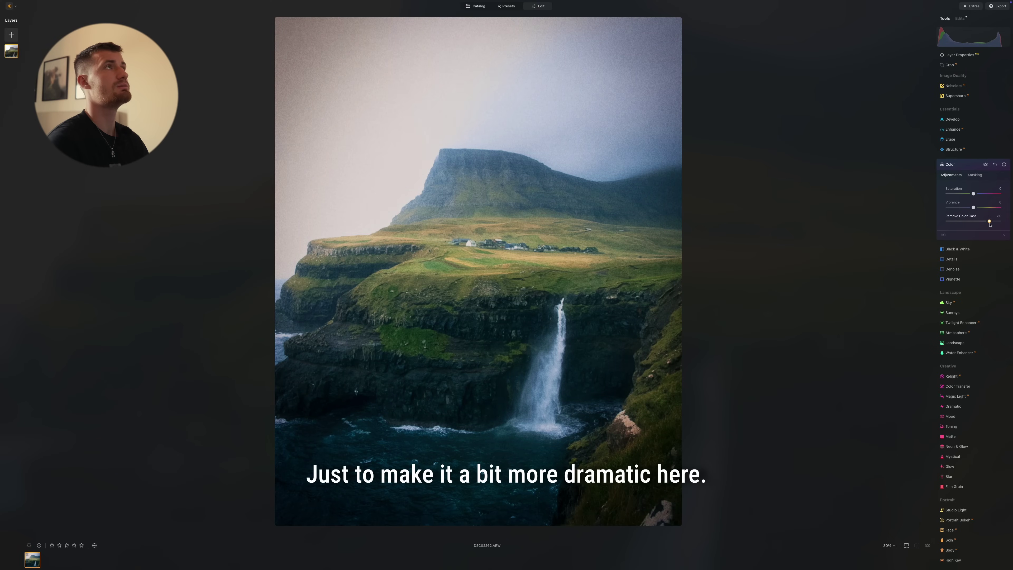